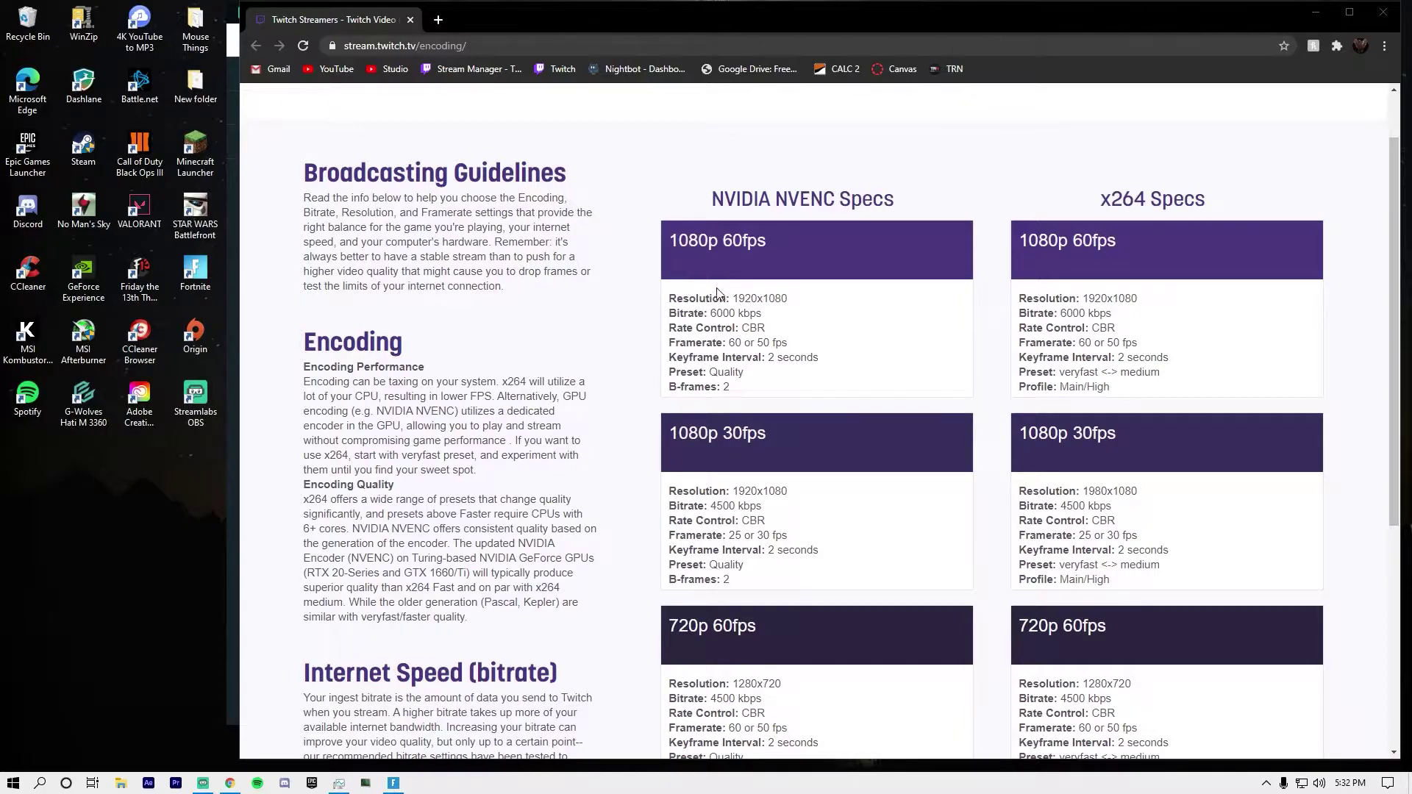
- Highlight the NVENC 1080p 60fps, NVIDIA NVENC Specs and x264 Specs headings on Twitch's guidelines page
left_click_drag(682, 244, 766, 241)
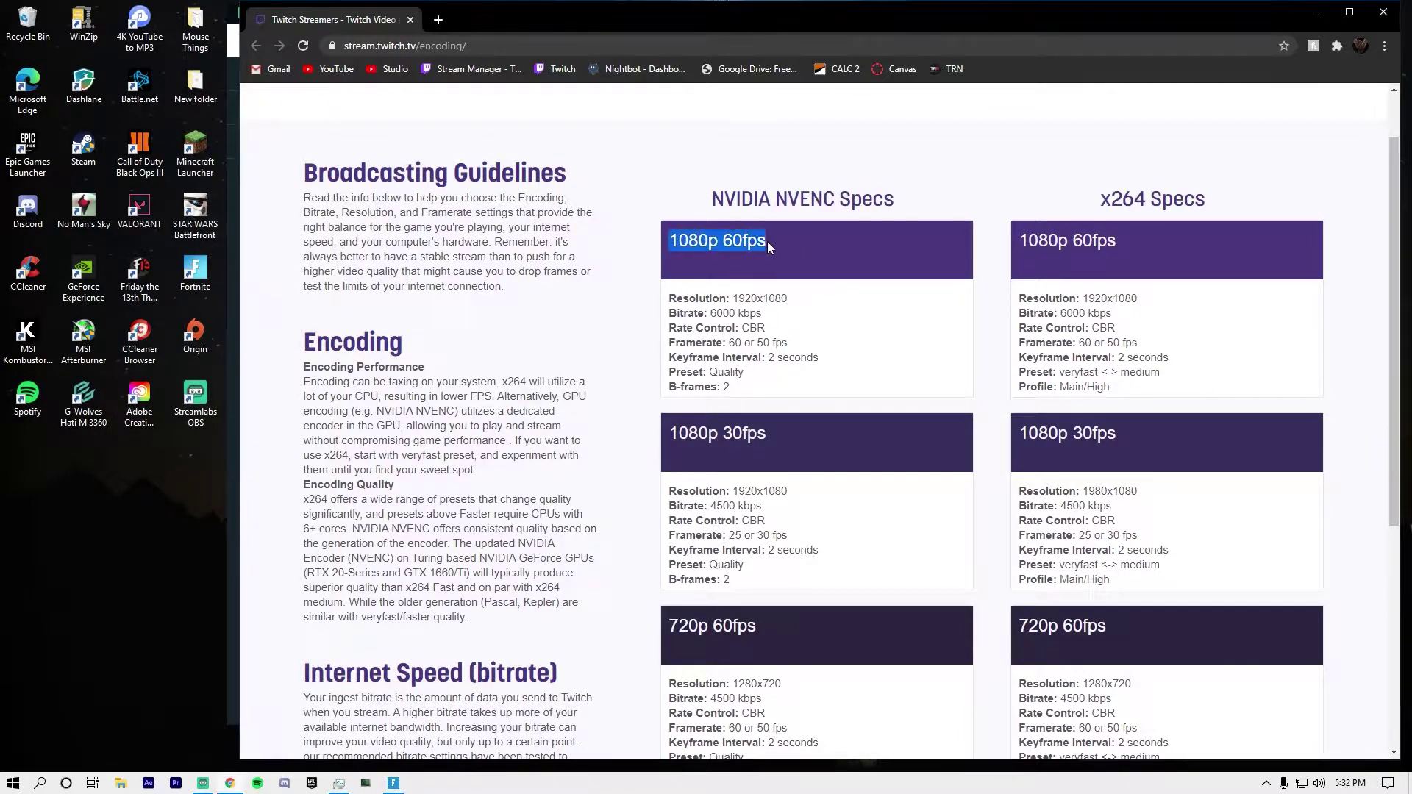
left_click(789, 304)
left_click_drag(1099, 199, 1207, 203)
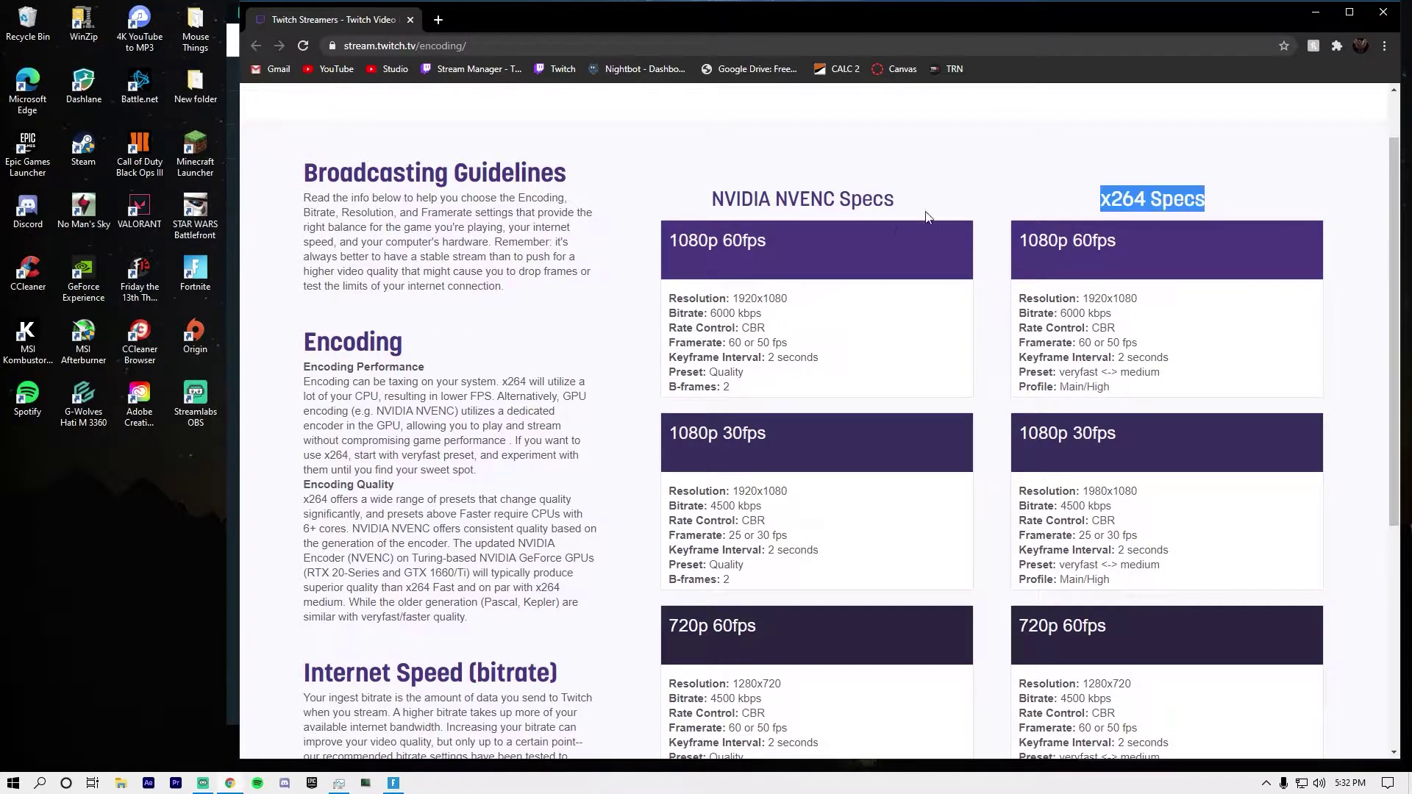
left_click(910, 208)
left_click_drag(874, 198, 699, 210)
left_click(1037, 212)
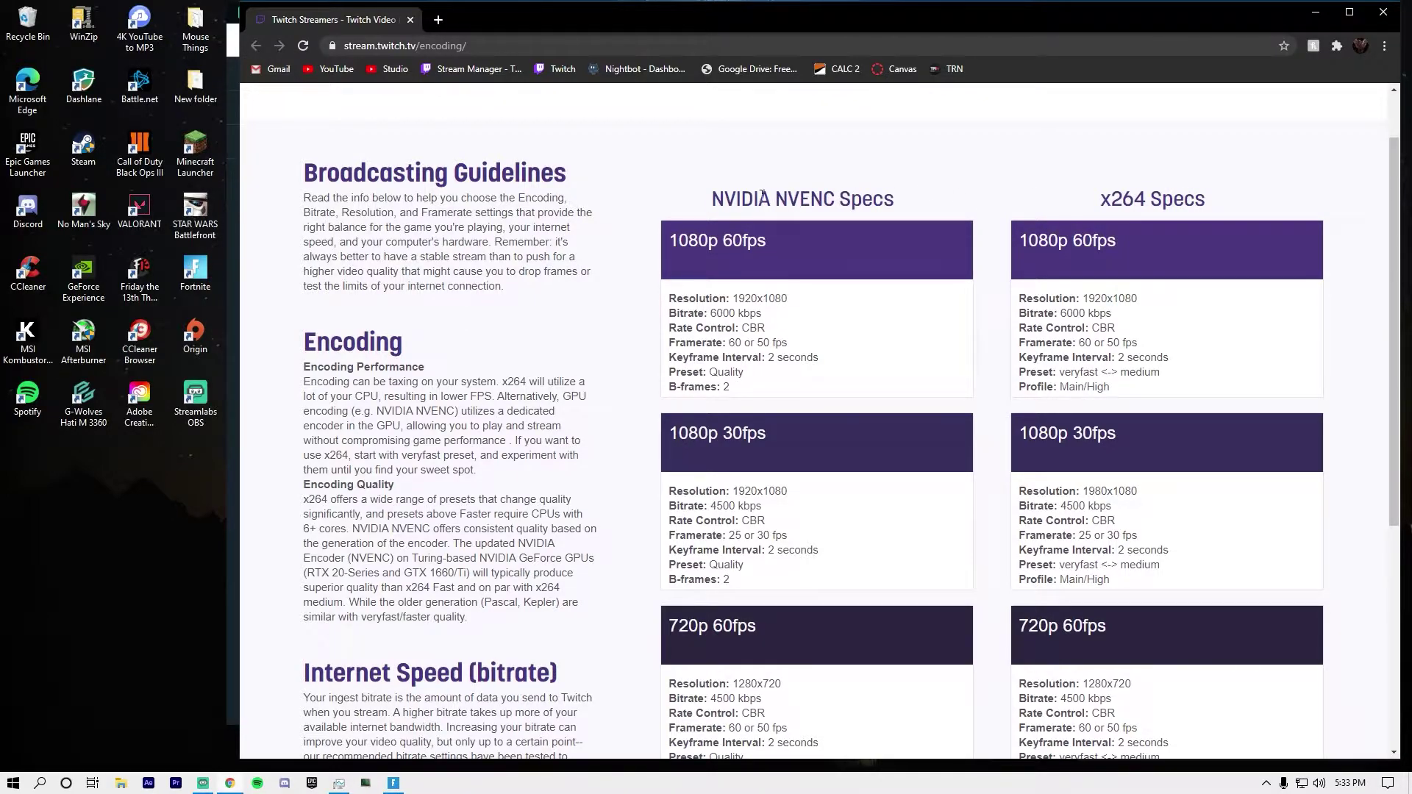
left_click_drag(710, 198, 914, 200)
left_click(1124, 195)
left_click_drag(1093, 200, 1232, 210)
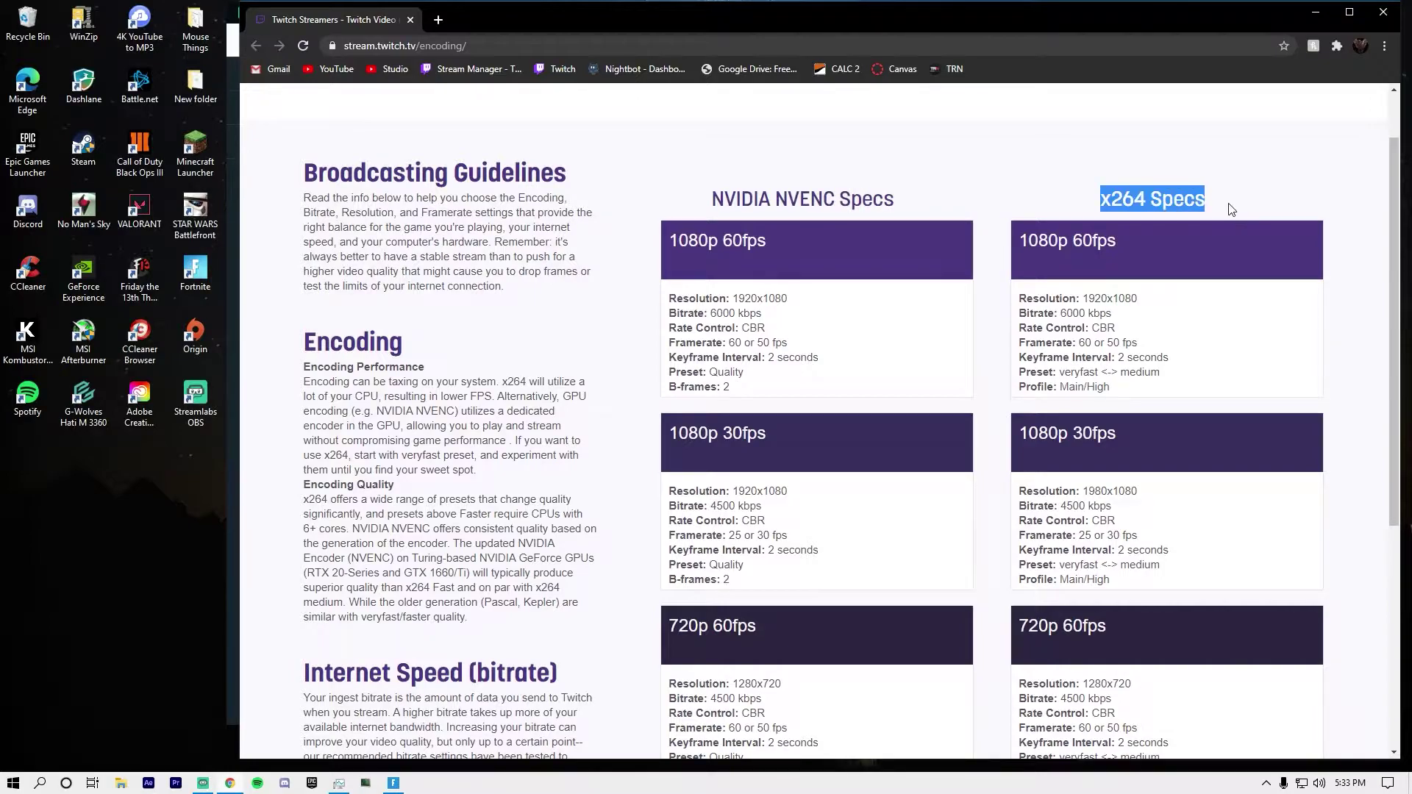
left_click(882, 205)
left_click_drag(838, 199, 710, 200)
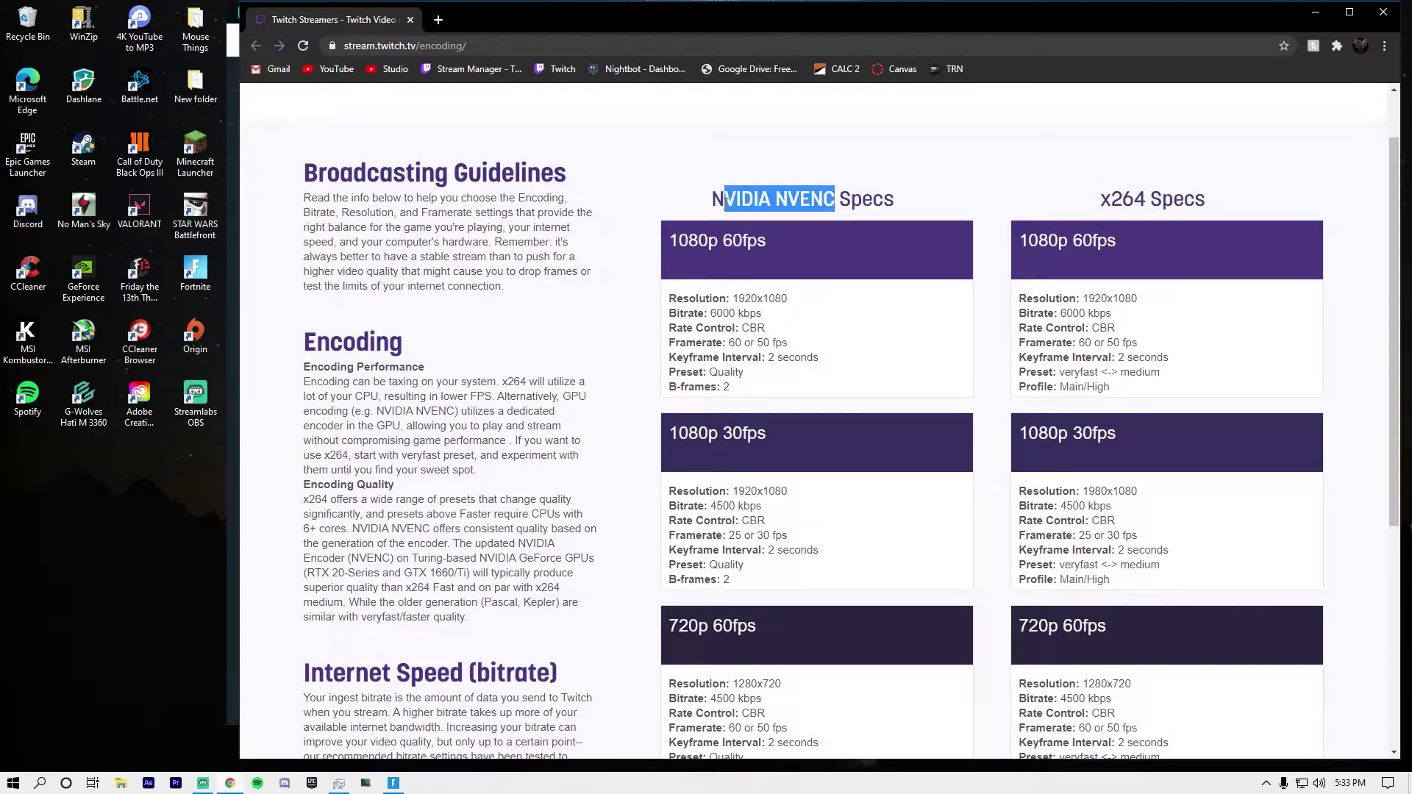
left_click(838, 198)
- Repeatedly emphasise the word NVENC in the NVIDIA NVENC heading
mouse_move(839, 198)
left_mouse_down()
mouse_move(762, 197)
mouse_move(812, 199)
left_mouse_up()
left_click(846, 199)
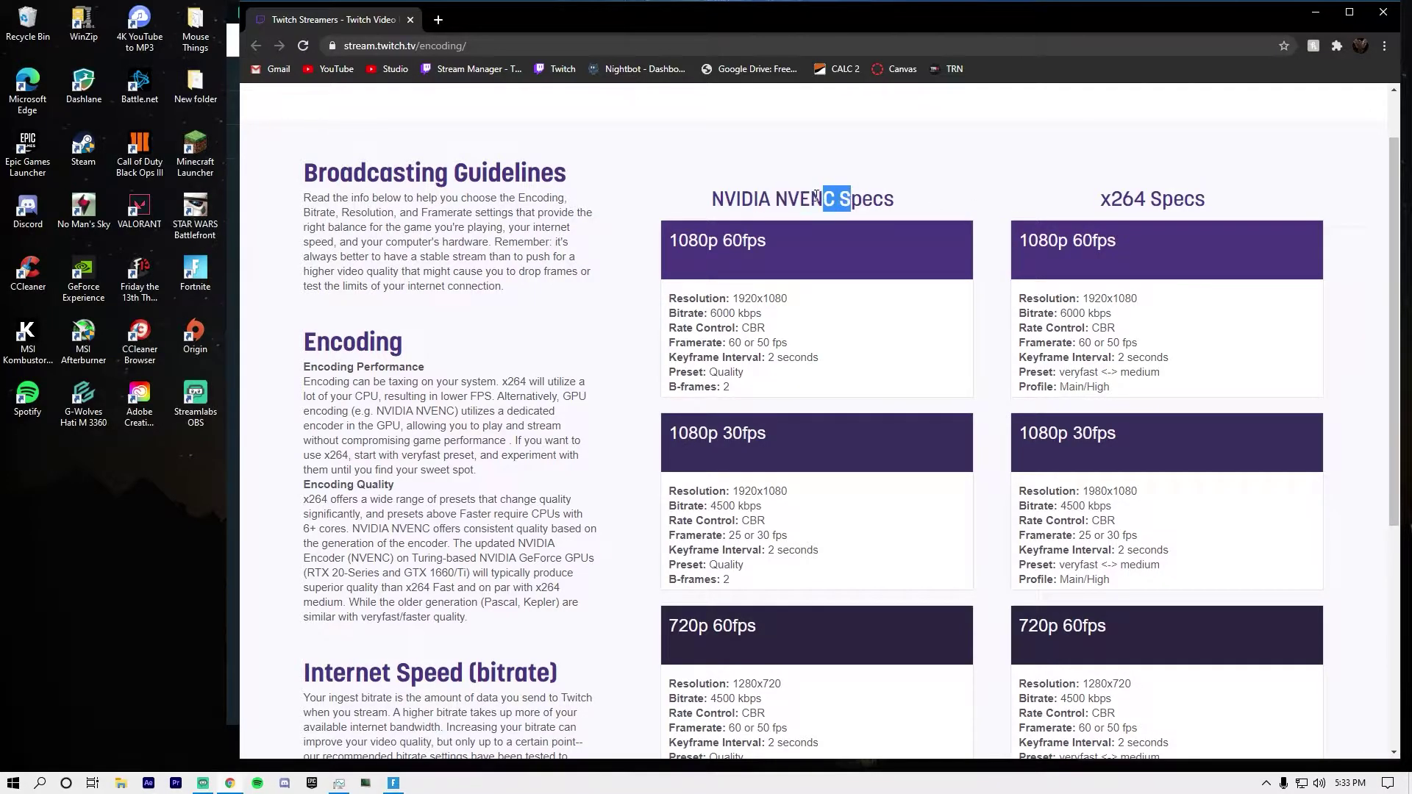
left_click(846, 202)
left_click_drag(837, 200, 776, 200)
left_click(781, 207)
left_click_drag(841, 199, 757, 199)
left_click(780, 204)
left_click(784, 208)
left_click(757, 199)
left_click_drag(838, 197, 768, 199)
left_click(796, 199)
mouse_move(775, 198)
left_mouse_down()
mouse_move(842, 197)
mouse_move(774, 199)
left_mouse_up()
left_click(627, 386)
- Show Streamlabs OBS Output settings (NVENC, CBR, 4500 bitrate), then return to Twitch's guidelines
left_click(202, 786)
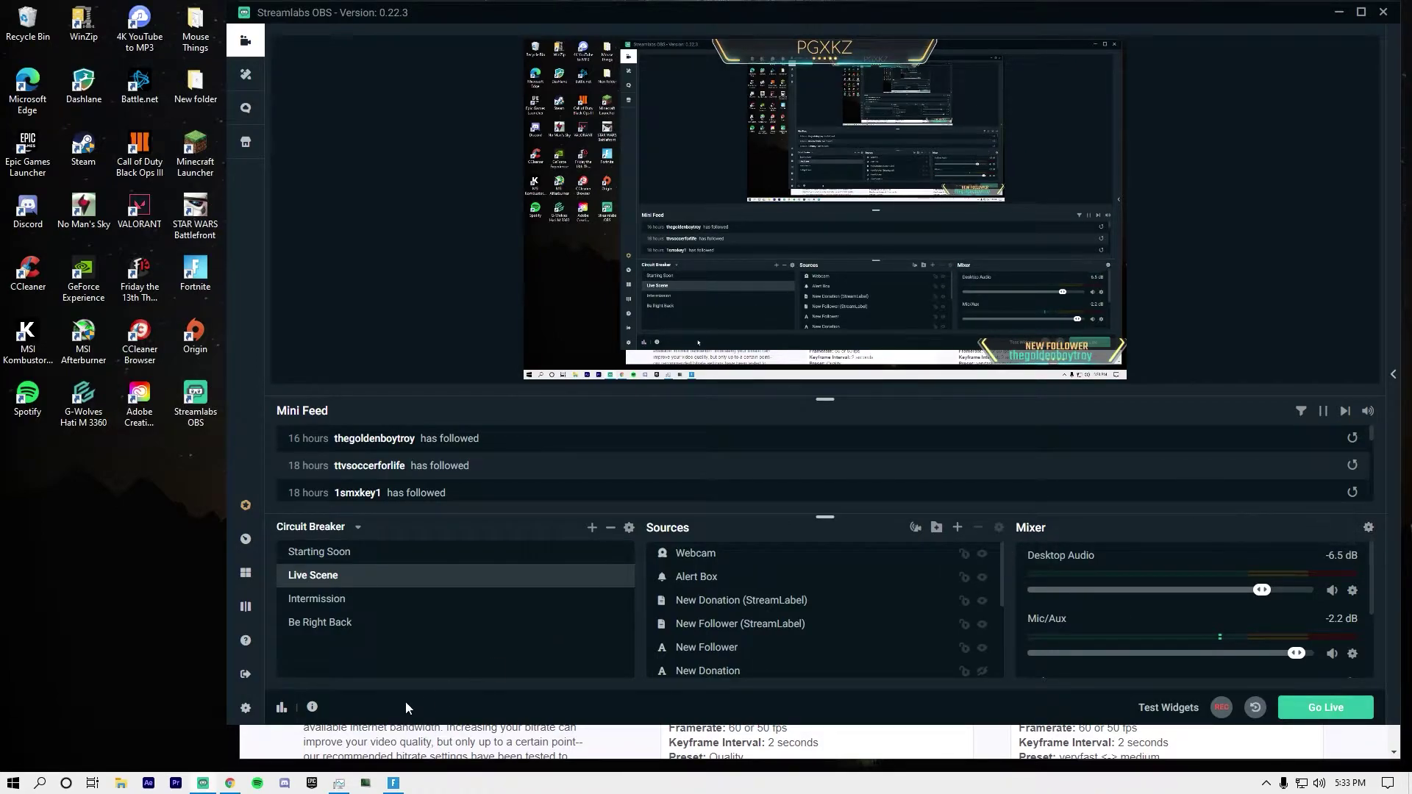
left_click(246, 707)
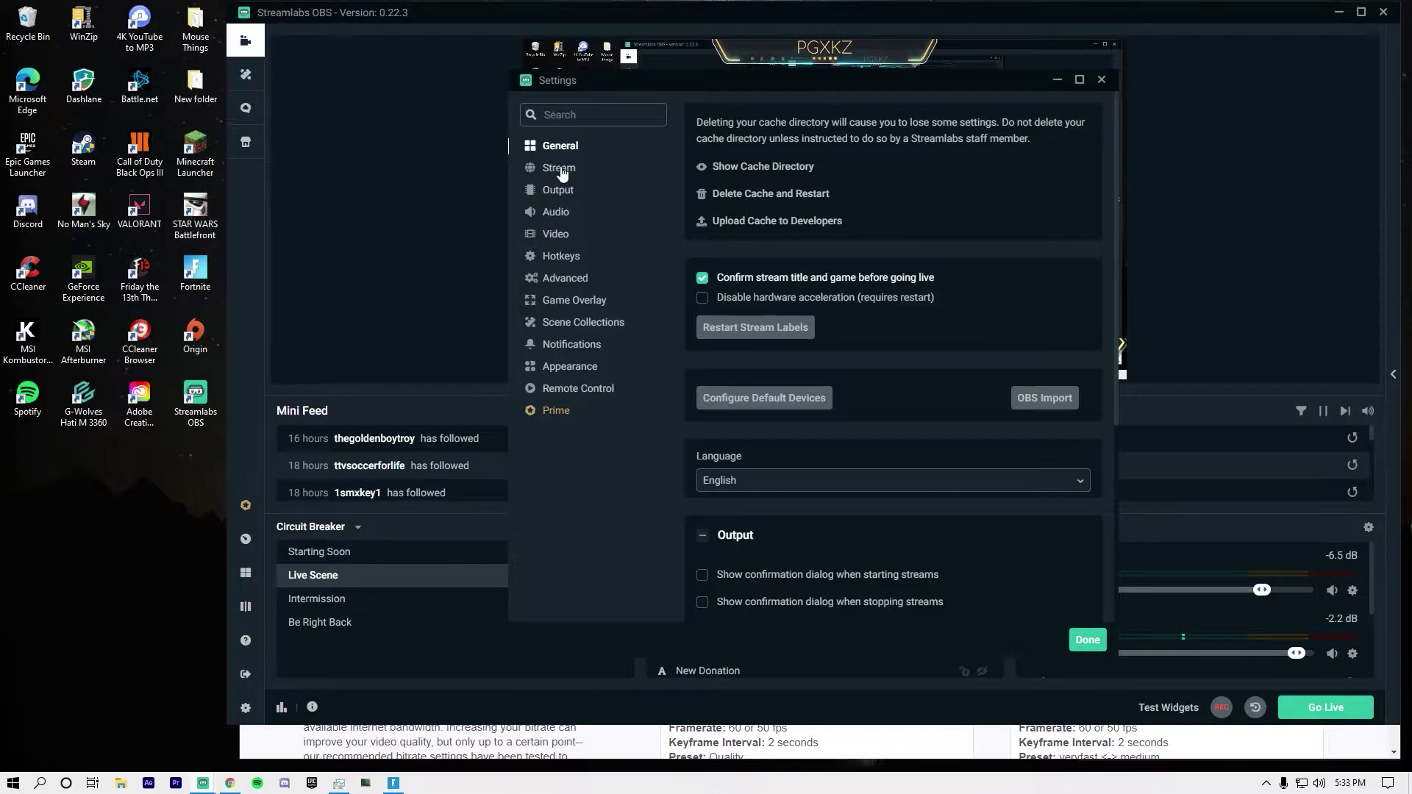
left_click(554, 192)
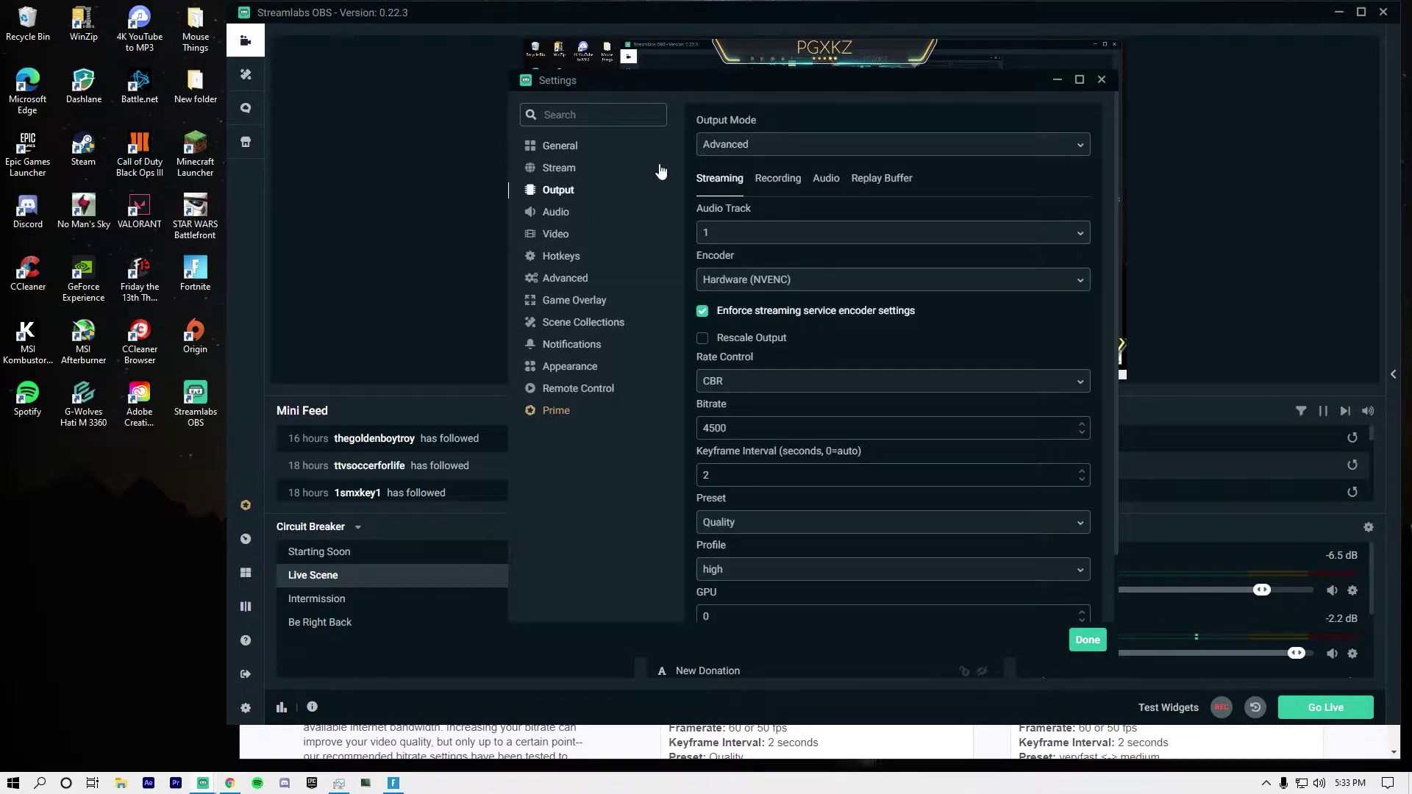
left_click(229, 782)
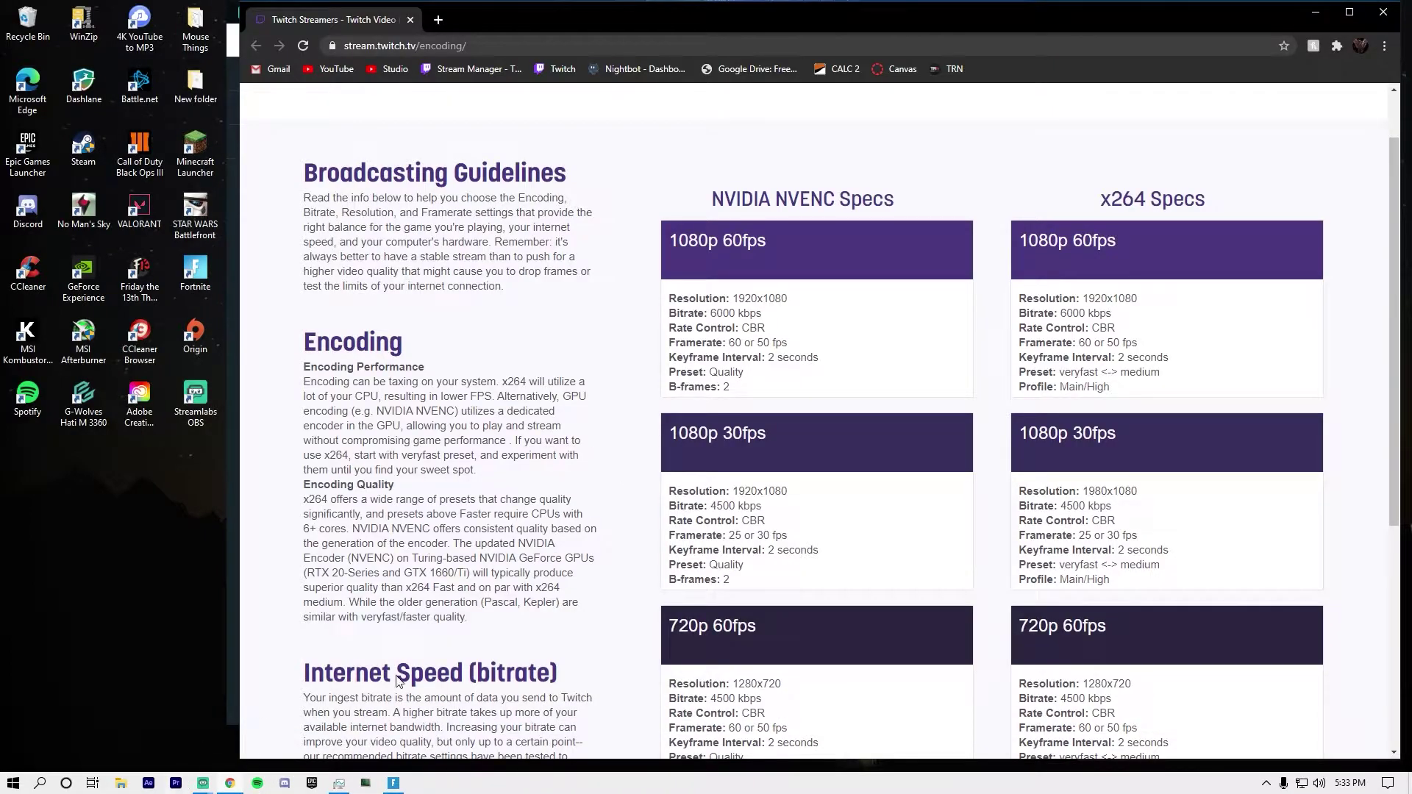
- Highlight the CBR rate control and 6000 kbps bitrate recommended for NVENC 1080p 60fps
double_click(752, 328)
left_click_drag(711, 314, 757, 320)
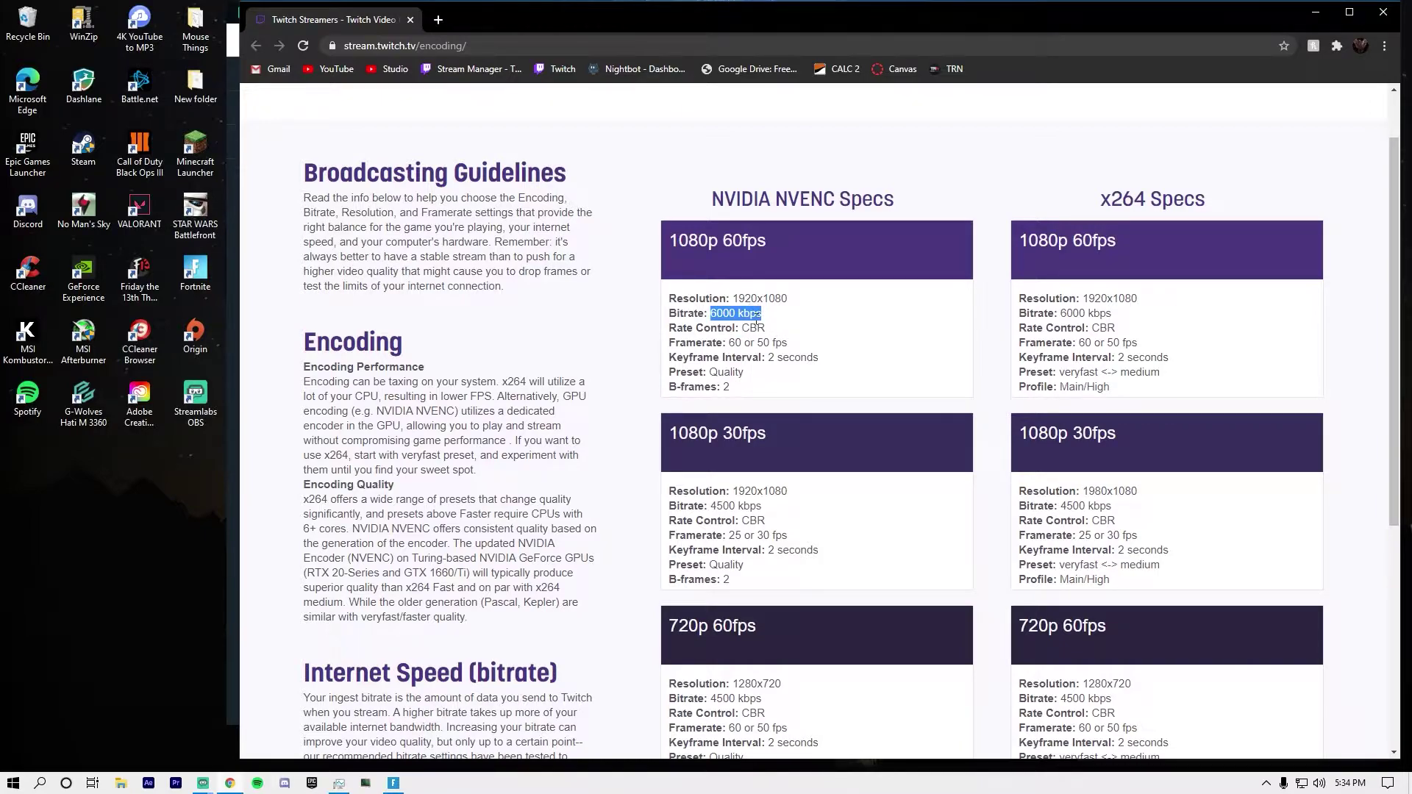
left_click_drag(666, 246, 725, 246)
left_click(722, 243)
left_click(689, 325)
- Highlight the 4500 kbps bitrate recommended for 720p 60fps further down the page
scroll(678, 489, "down", 2)
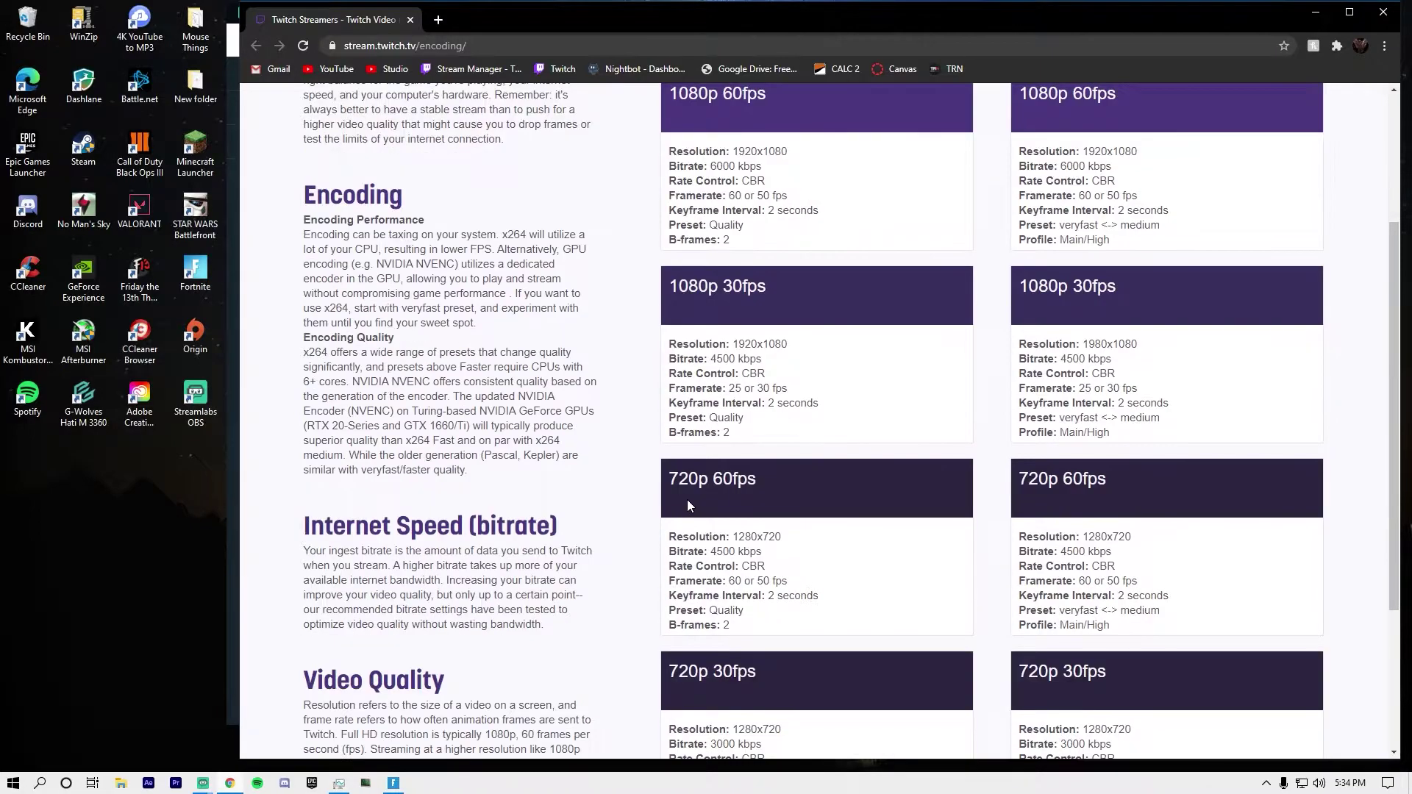
left_click_drag(706, 561, 771, 555)
left_click(712, 552)
left_click(765, 557)
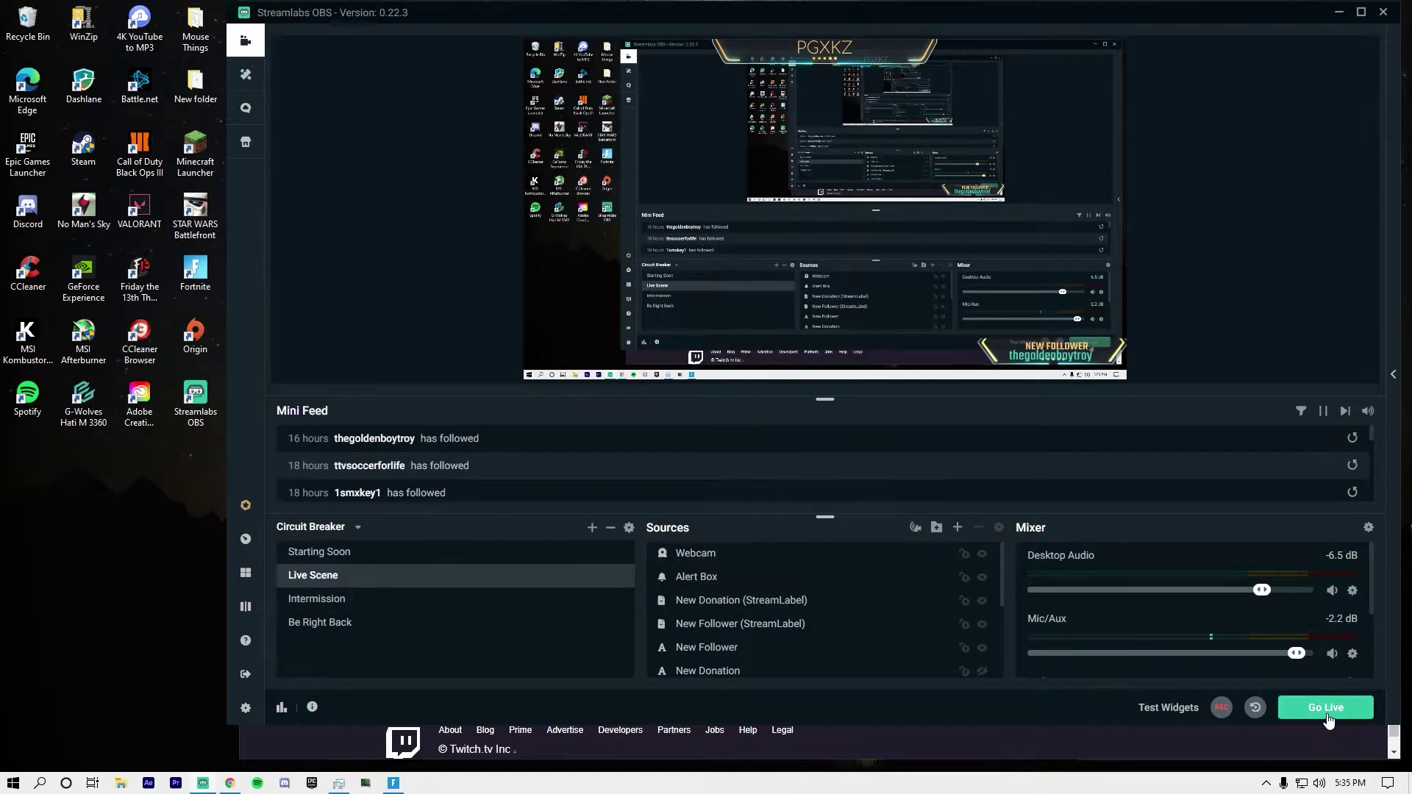
- Go live with the stream title 'Test Stream', then bring Task Manager to the front
left_click(939, 442)
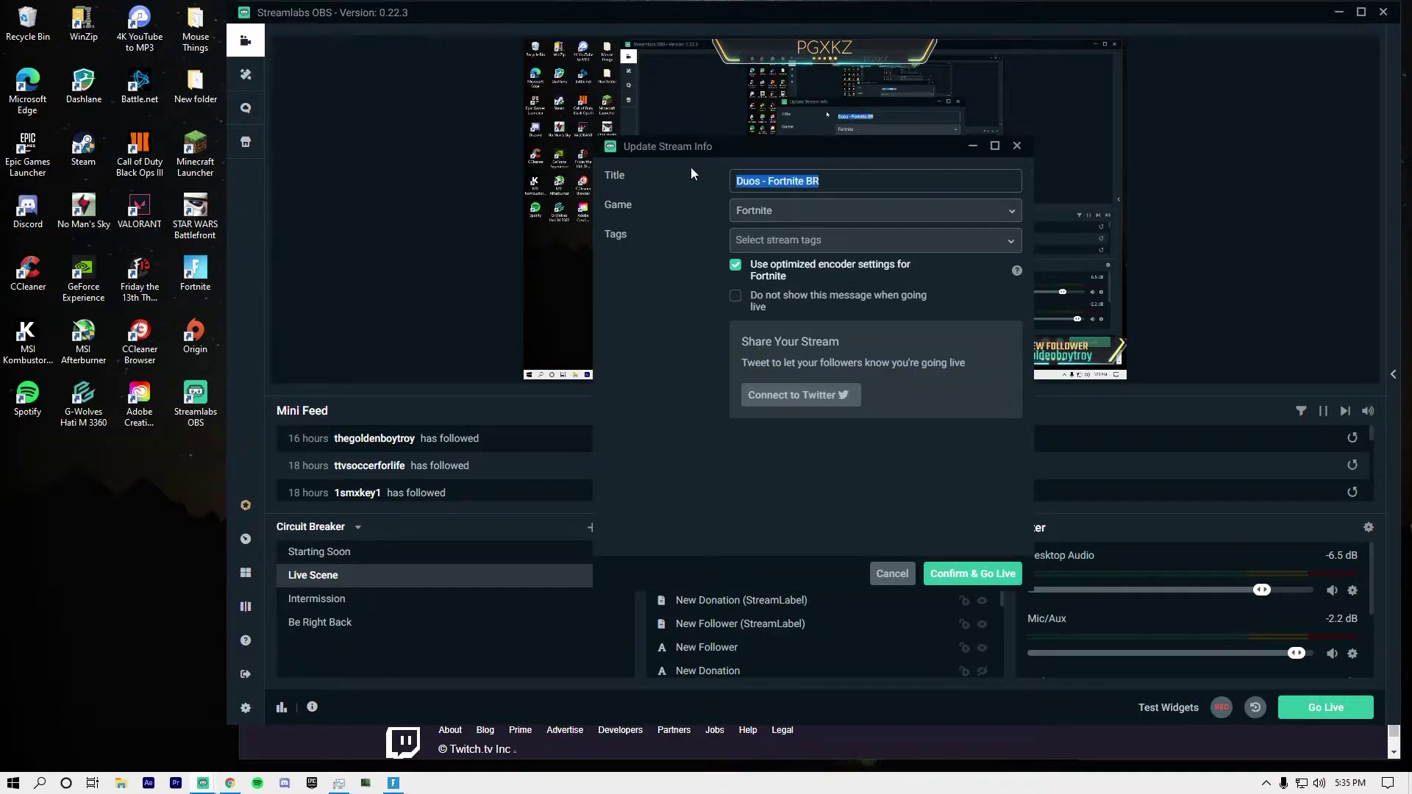
type("Test Strtea")
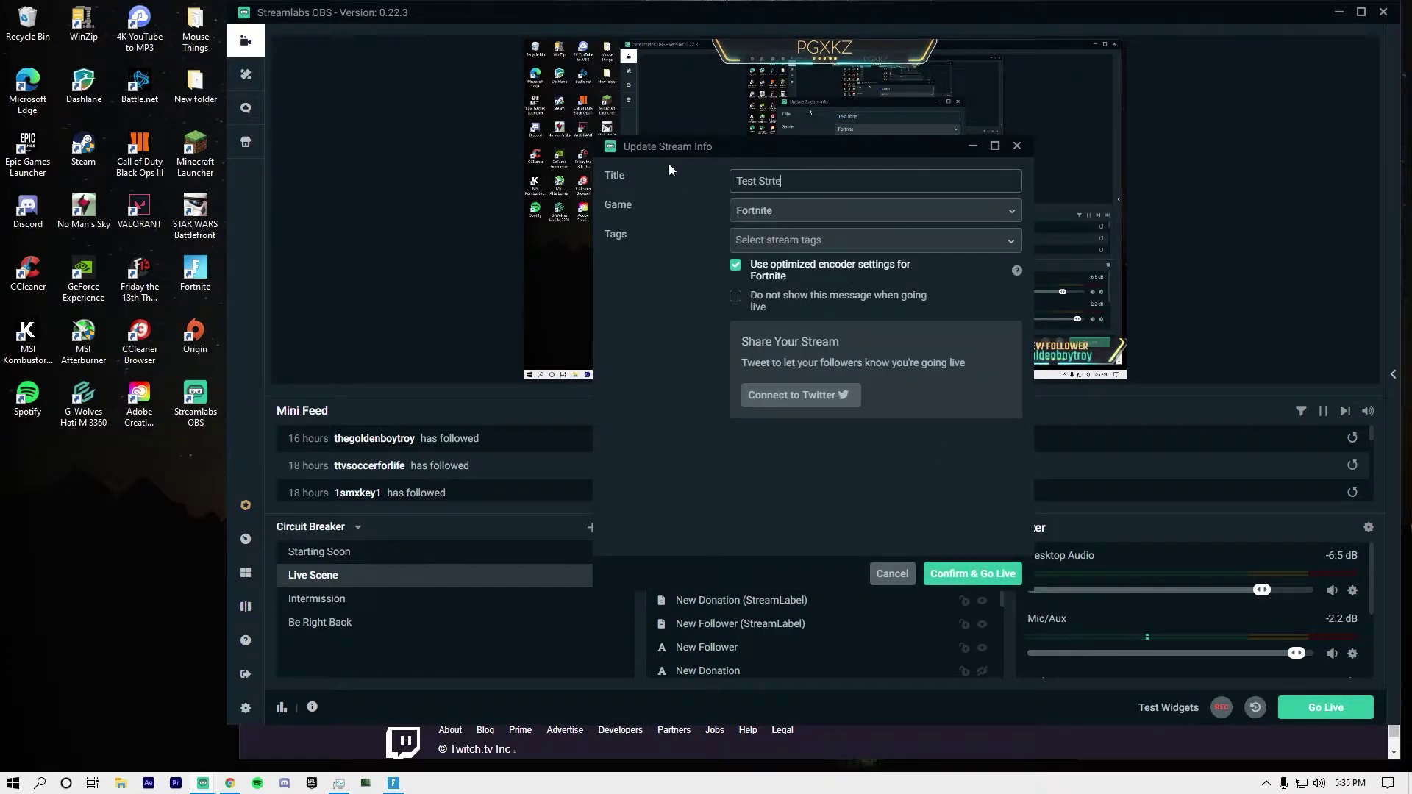
key("BackSpace")
key("BackSpace")
key("BackSpace")
type("eam")
left_click(971, 573)
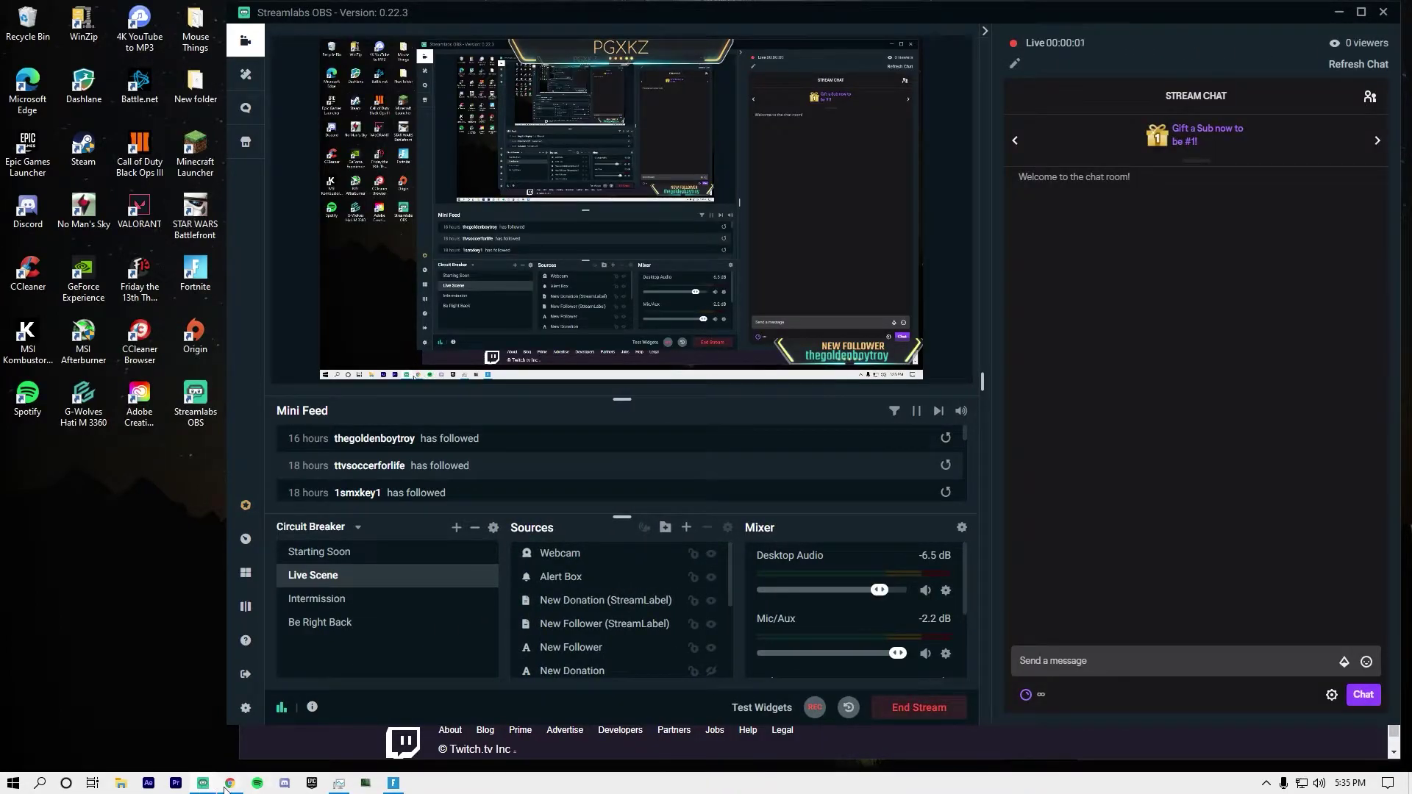
left_click(343, 786)
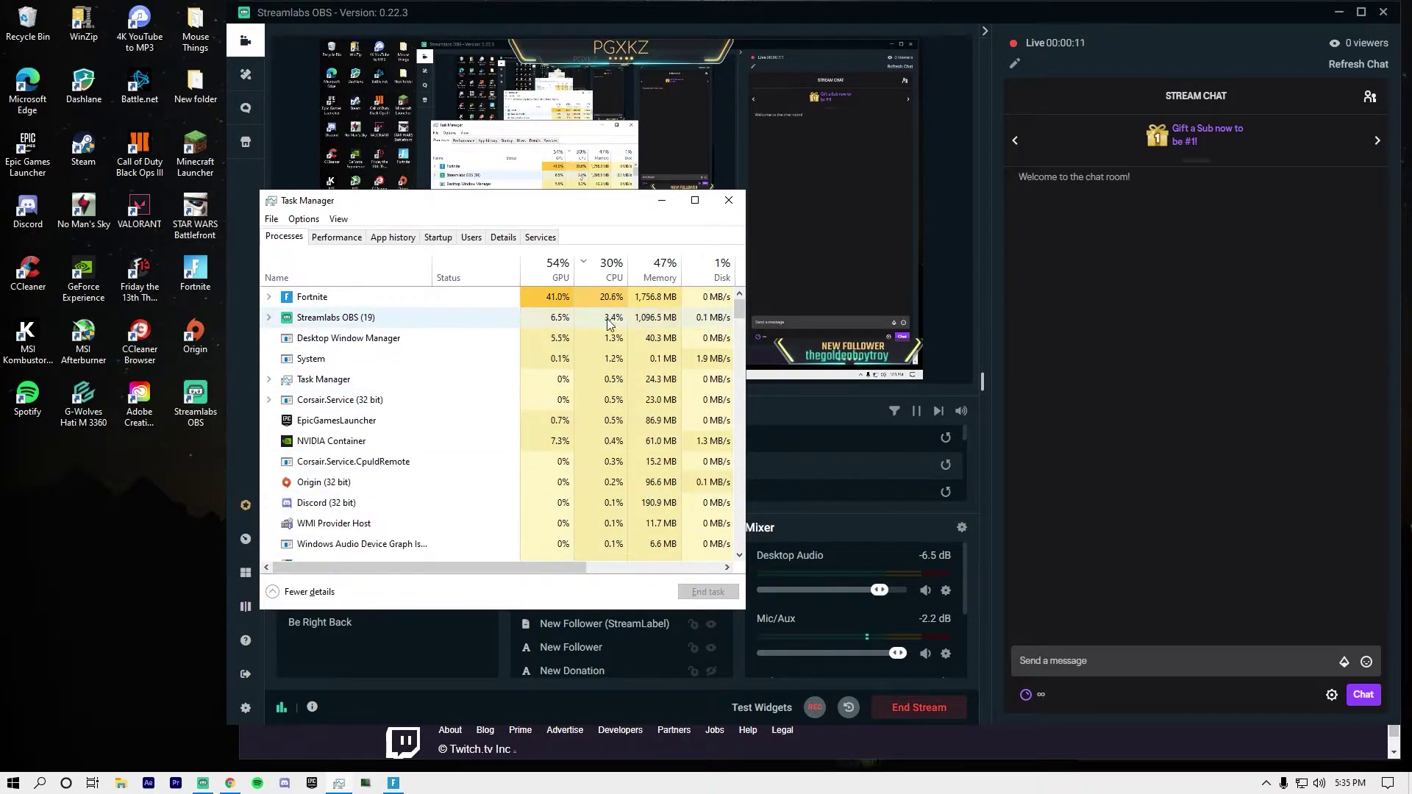
- Move the GPU column beside CPU, then view the GPU 0 performance page with 3D and Video Encode load
left_click_drag(559, 271, 622, 271)
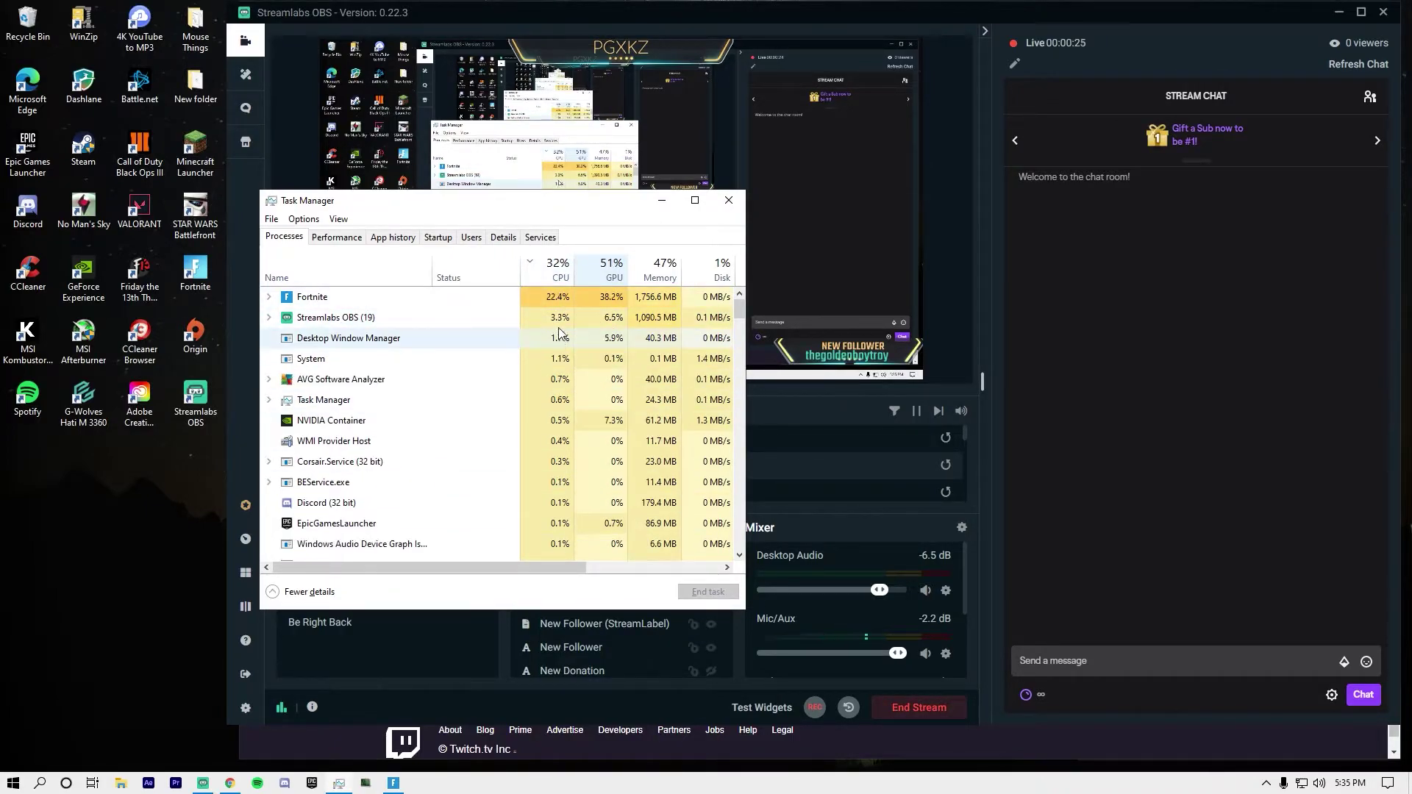
left_click(337, 237)
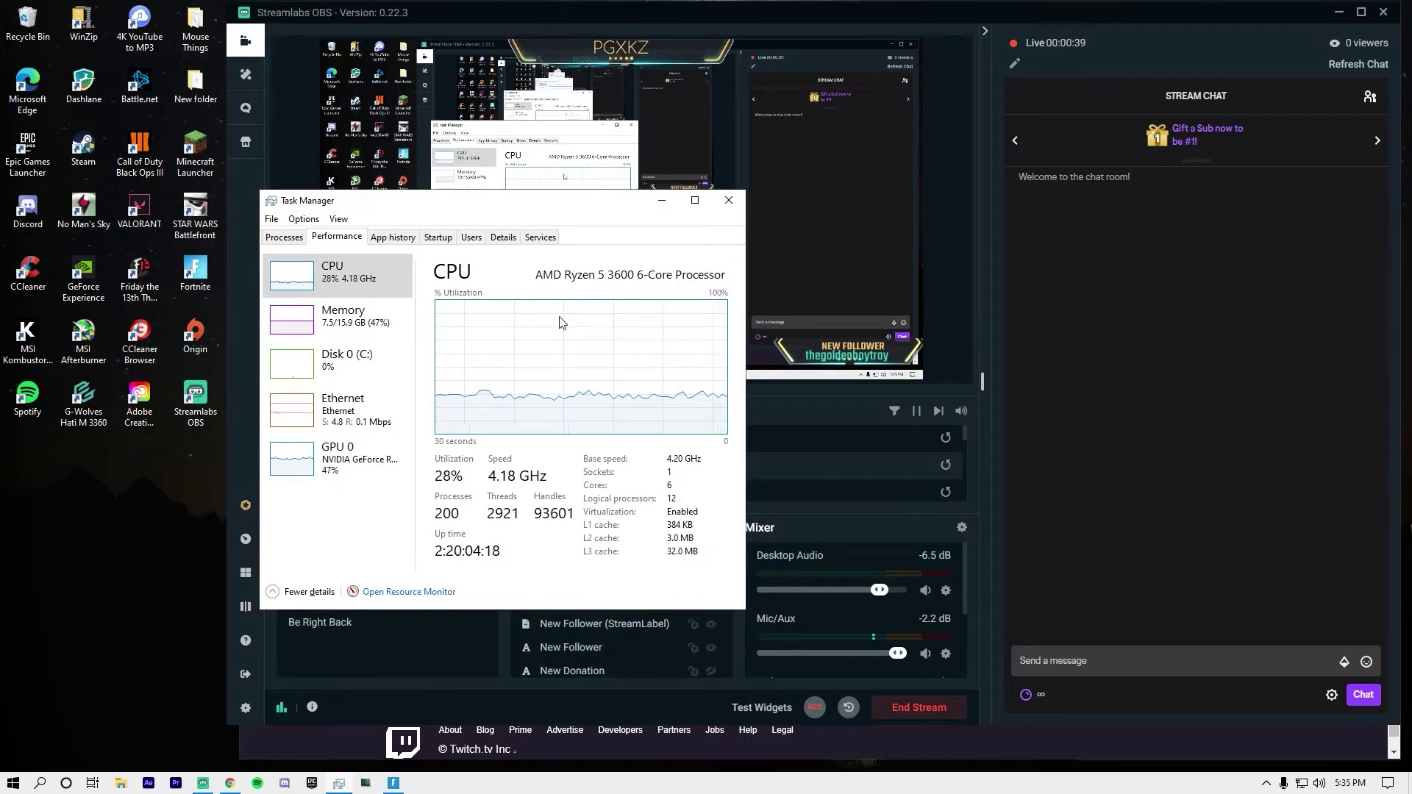
left_click(366, 459)
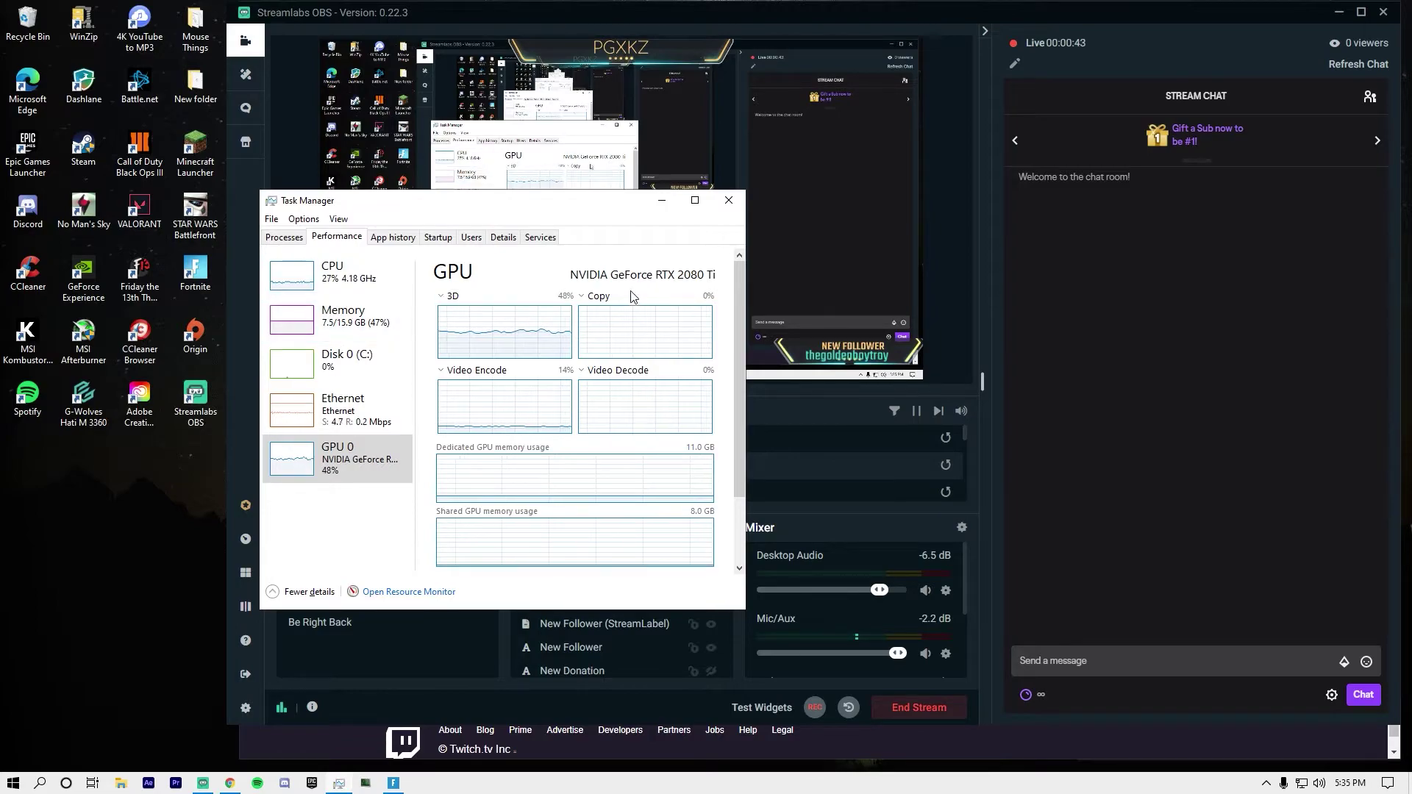
- Check Streamlabs OBS's roughly 3.6% CPU use across the CPU performance and Processes views, then end the test stream
left_click(357, 280)
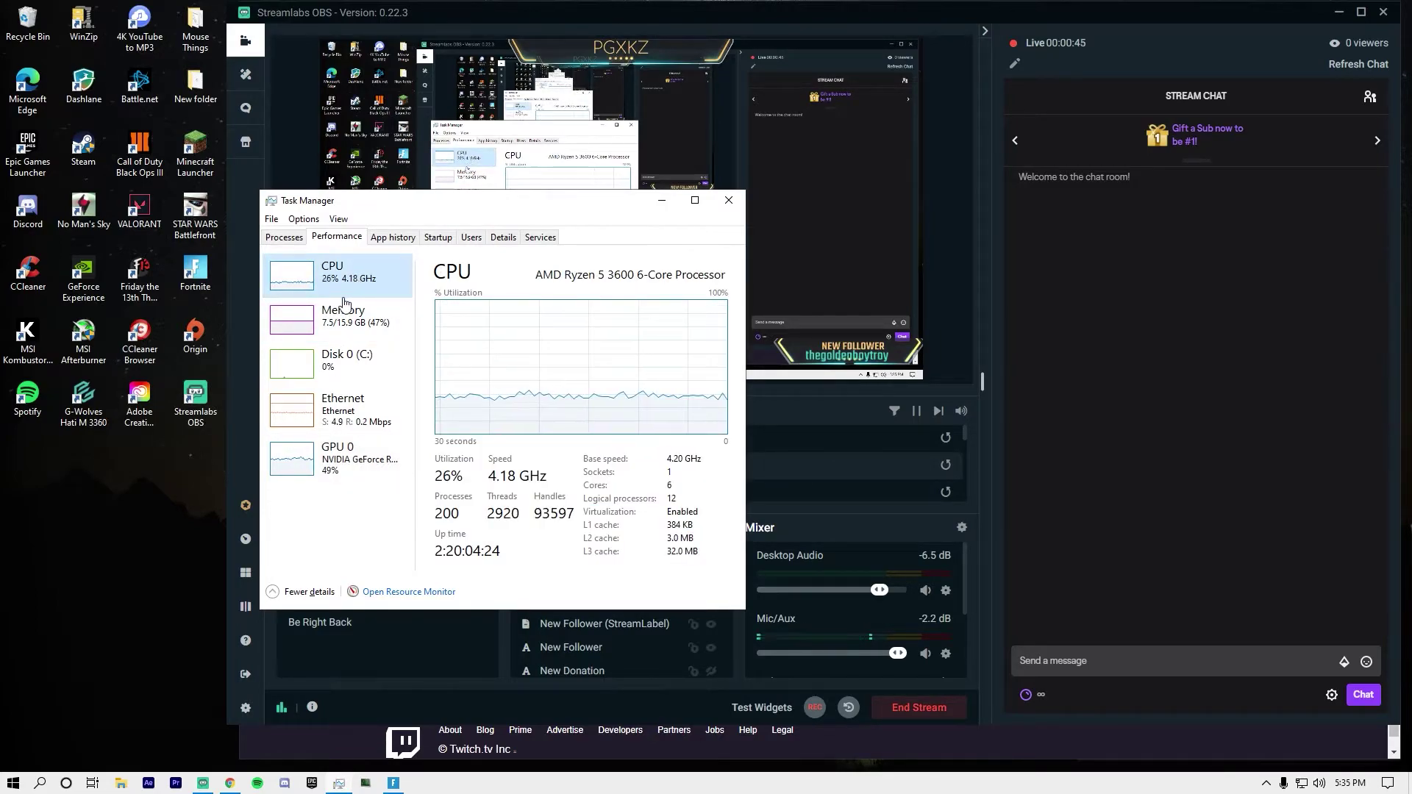
left_click(284, 237)
left_click(333, 238)
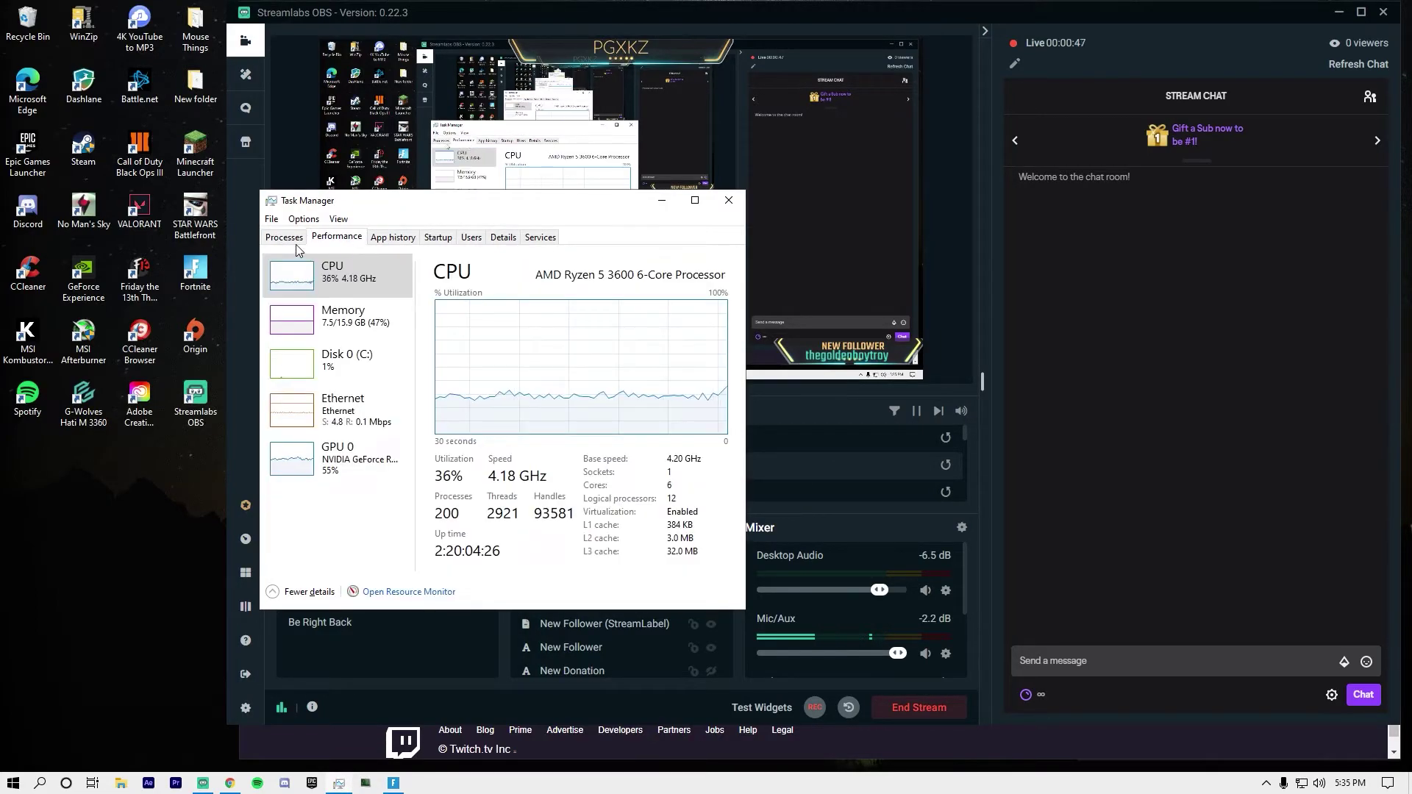
left_click(284, 237)
left_click(339, 239)
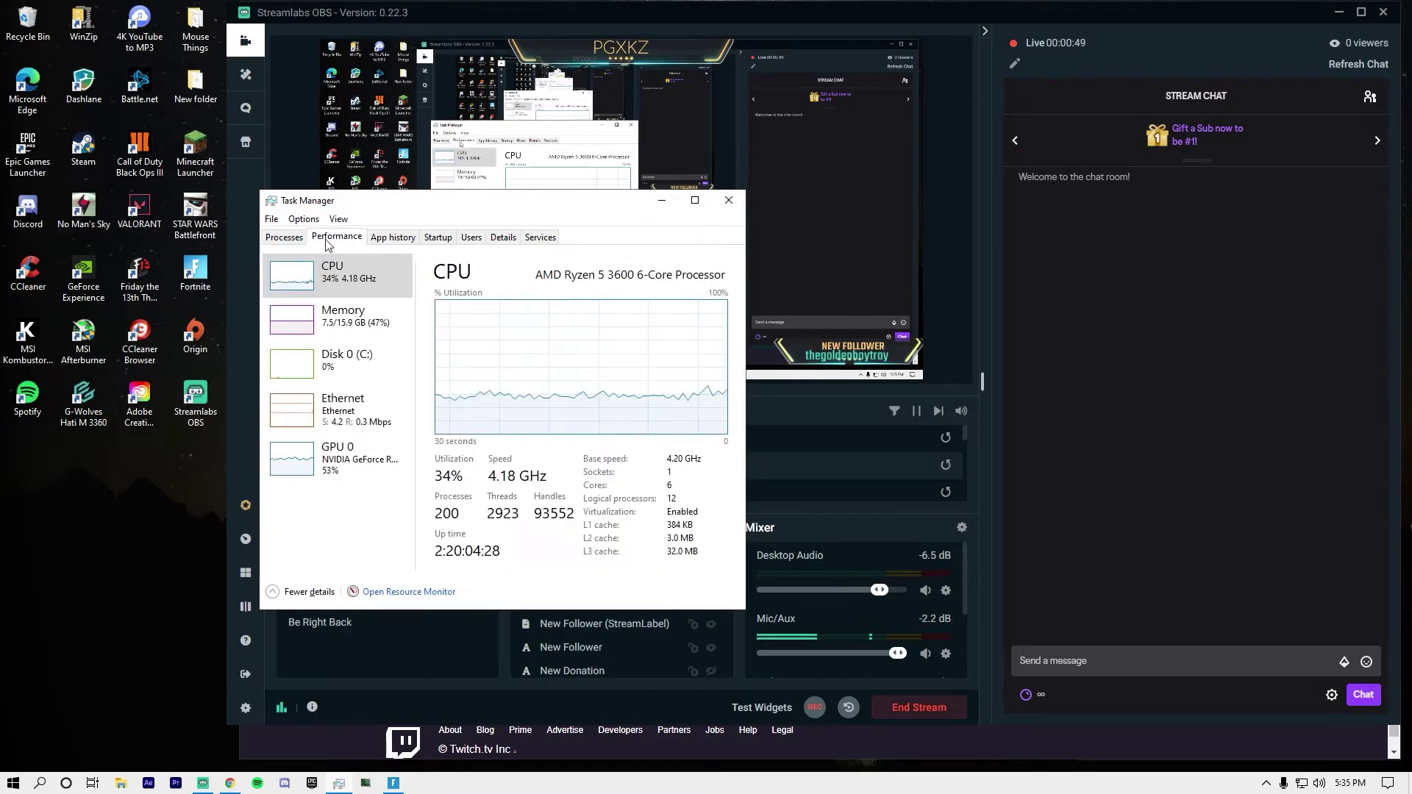
left_click(294, 237)
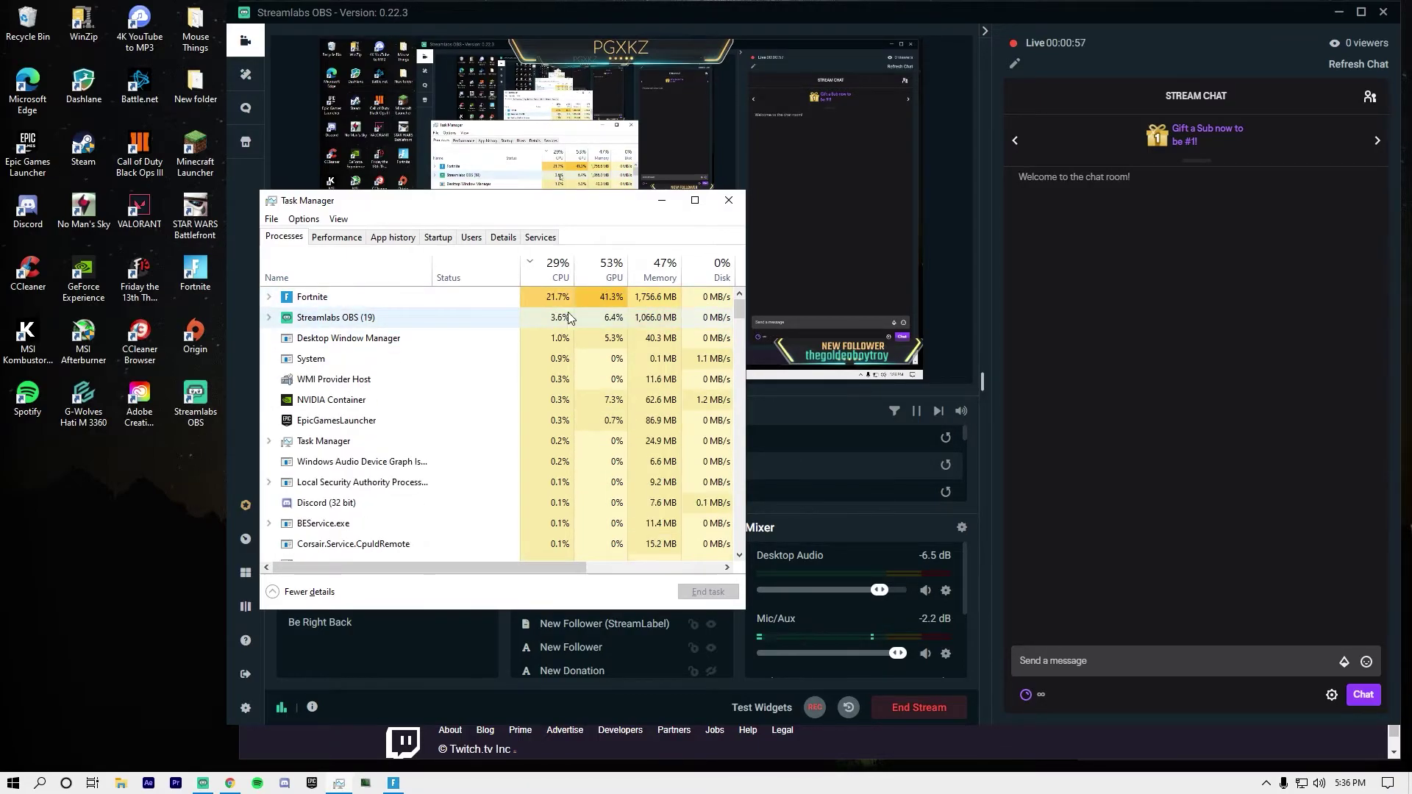
left_click(919, 708)
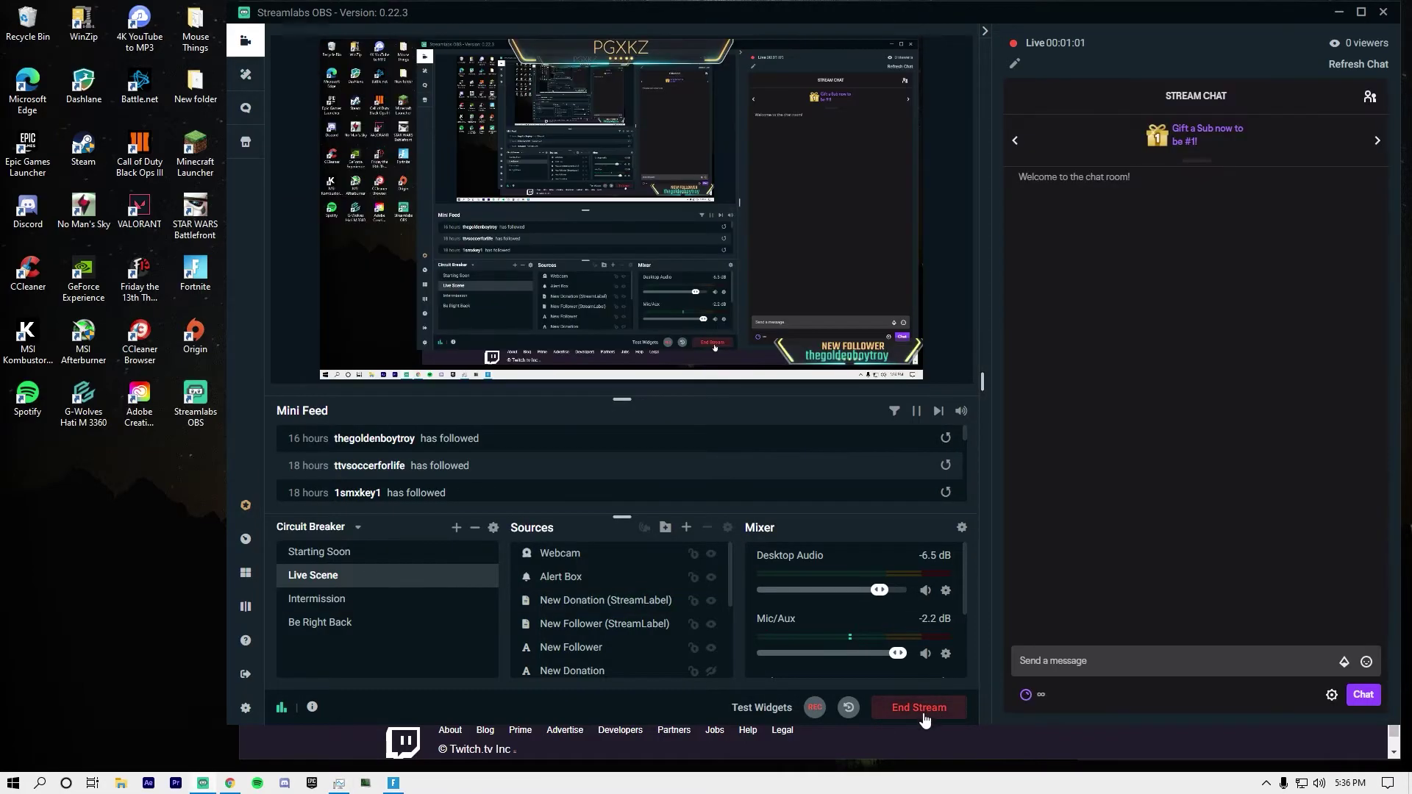